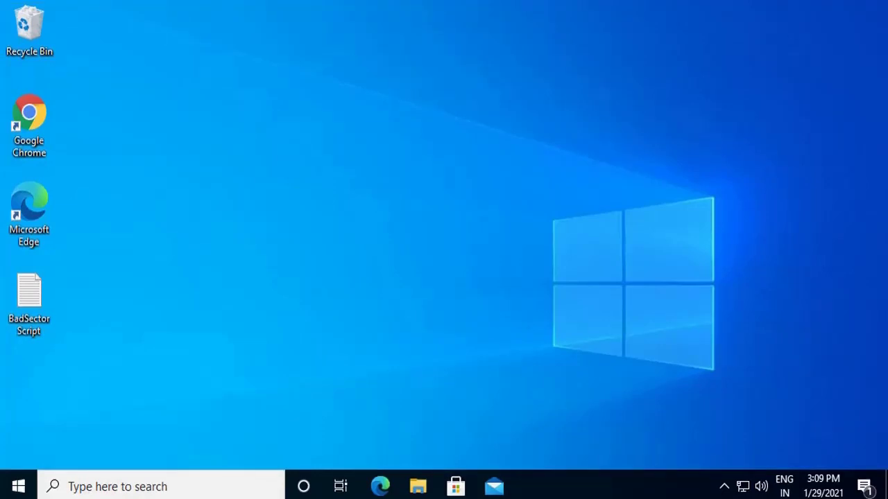
# - Reveal the hidden system-tray icons on the Windows taskbar
pyautogui.click(724, 487)
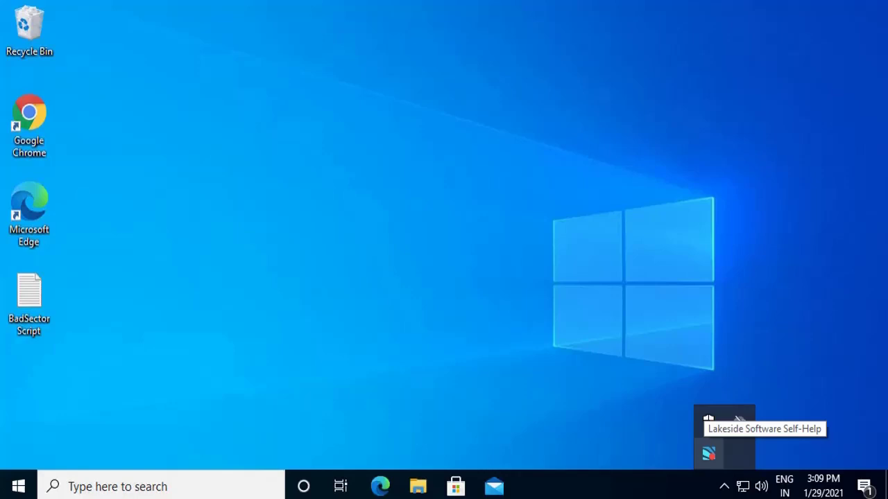
# - Launch the Lakeside Self-Help portal from its system-tray icon
pyautogui.click(708, 453)
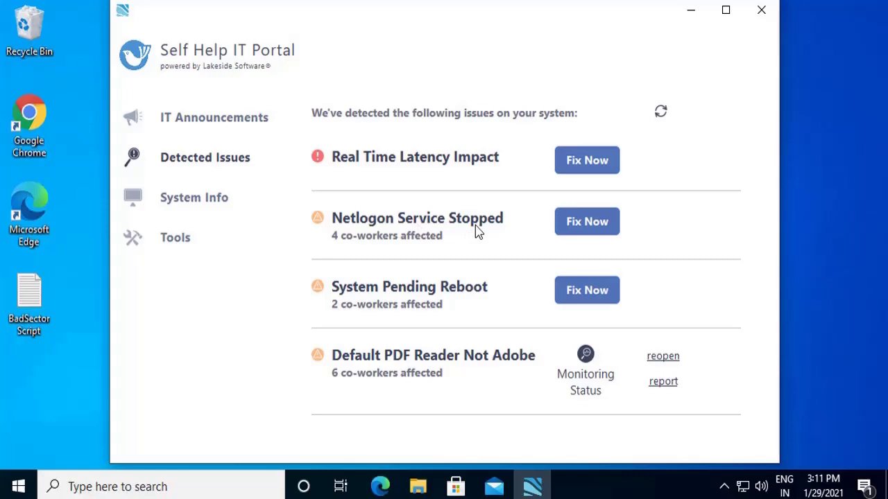
# - Run Auto-Fix on the Netlogon Service Stopped issue, which reports Auto-Fix Failed
pyautogui.click(586, 229)
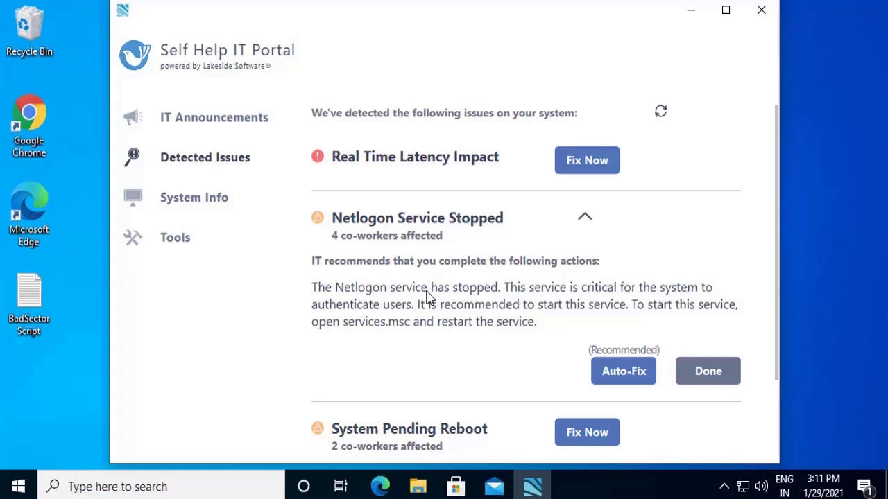
pyautogui.click(622, 373)
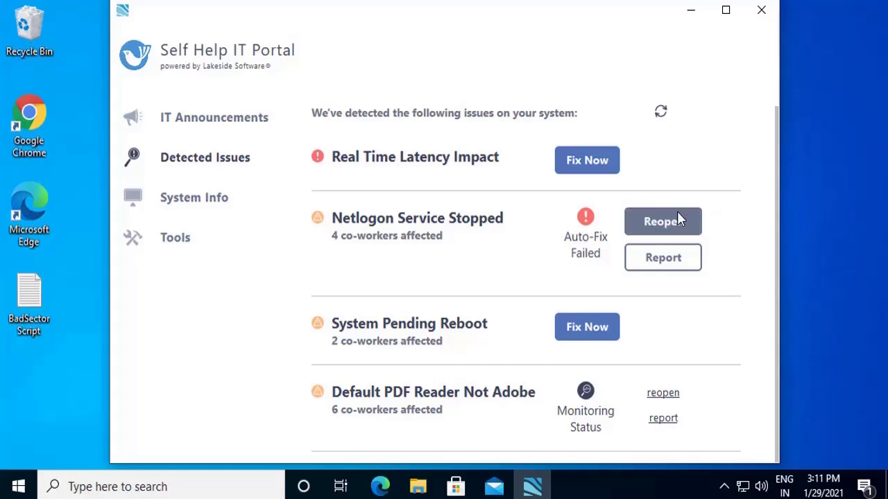
# - Show the portal's System Info page
pyautogui.click(666, 272)
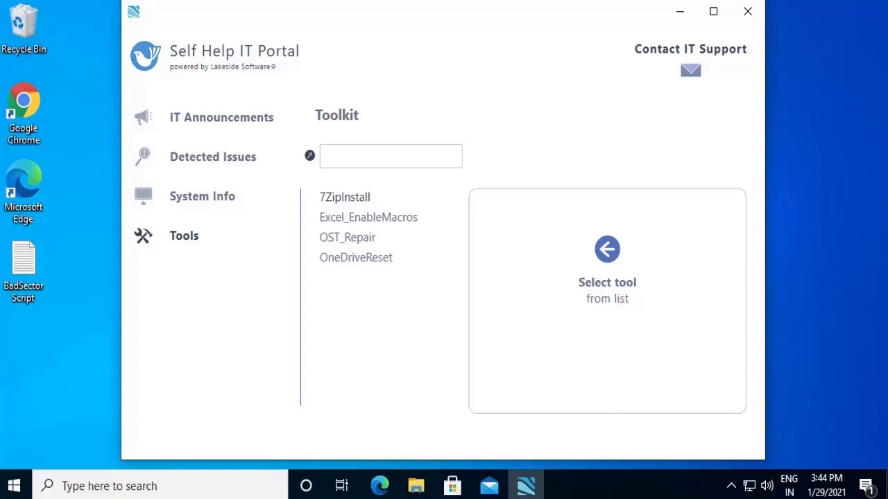
# - Run the 7ZipInstall tool and confirm 7-Zip now appears in the Start menu
pyautogui.click(345, 197)
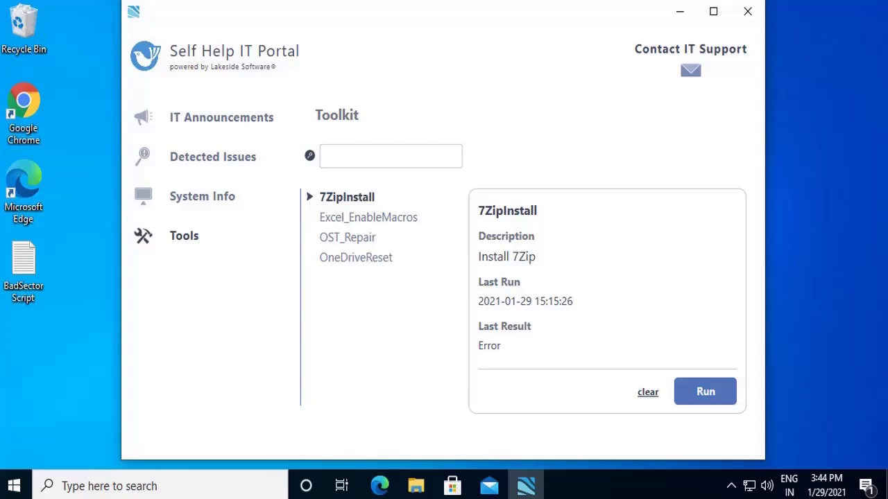
pyautogui.click(706, 392)
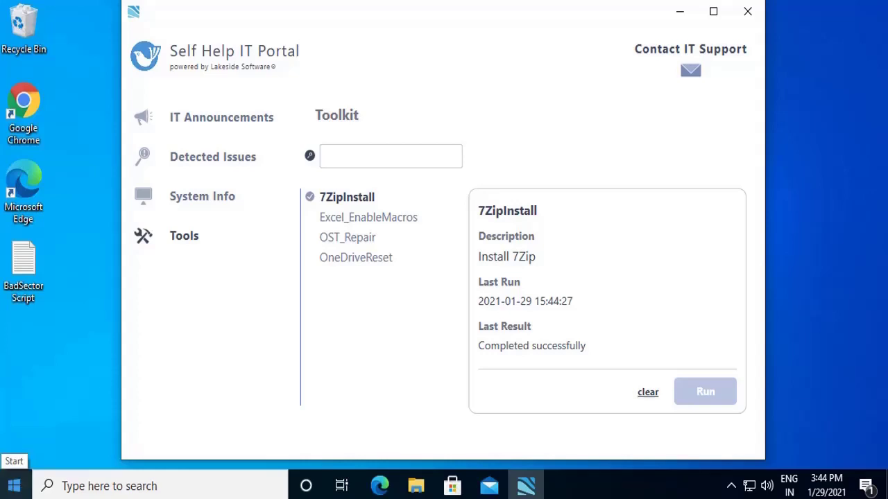
pyautogui.click(14, 486)
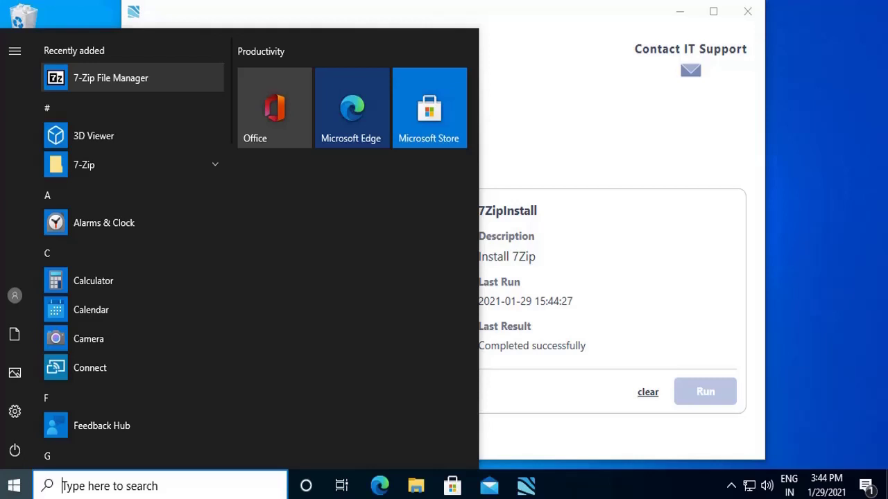
pyautogui.press('Escape')
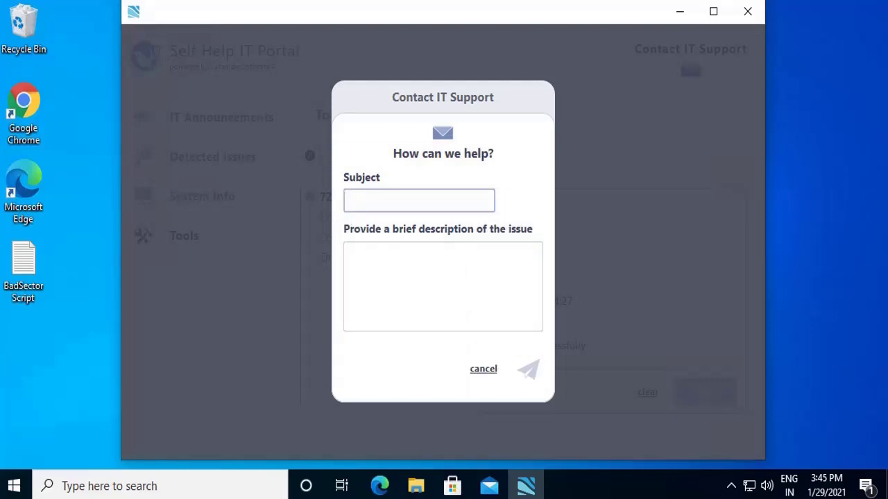
# - Send a ticket with subject 'Test Ticket' and description 'Test Ticket Issue' to IT support
pyautogui.write('Test Ticket')
pyautogui.press('Tab')
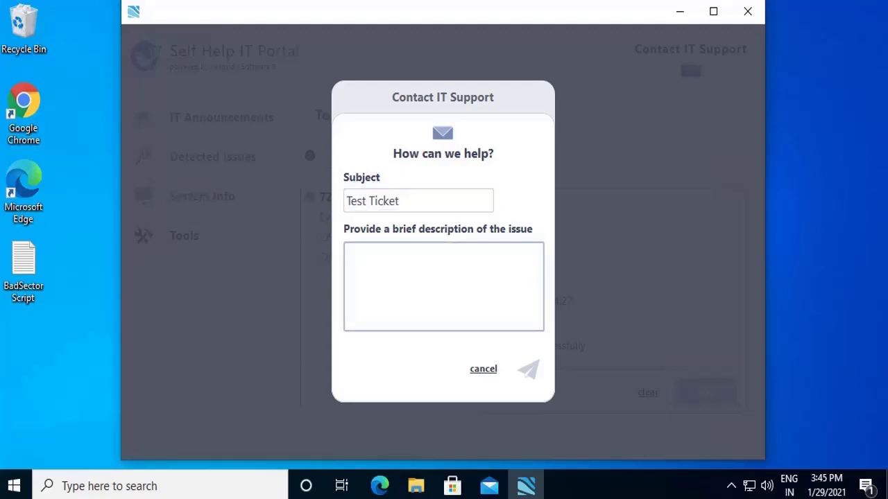
pyautogui.write('Test T')
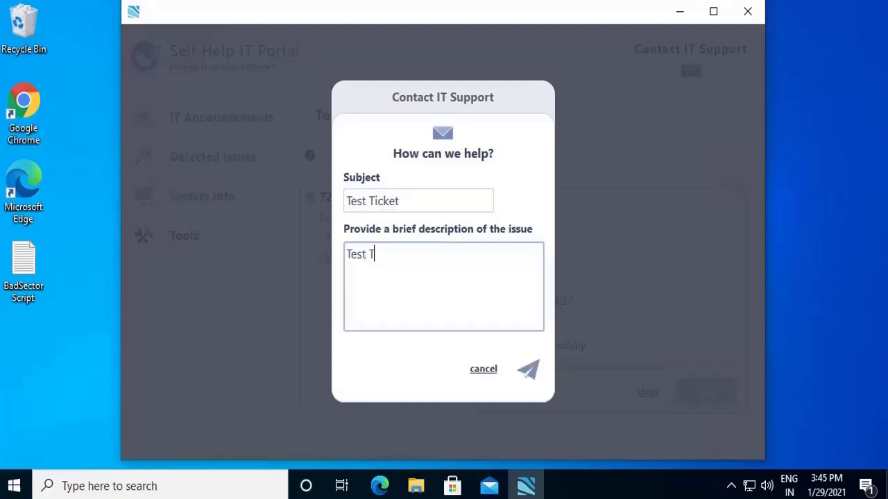
pyautogui.write('icket Issue')
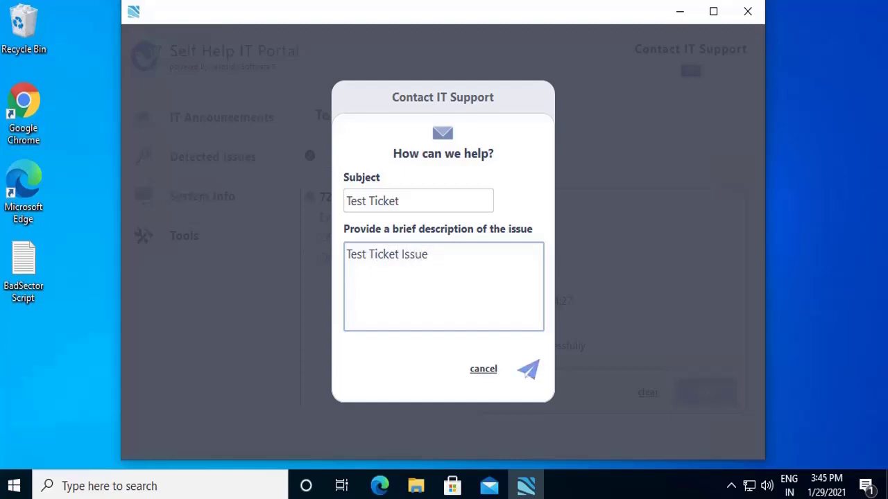
pyautogui.click(527, 369)
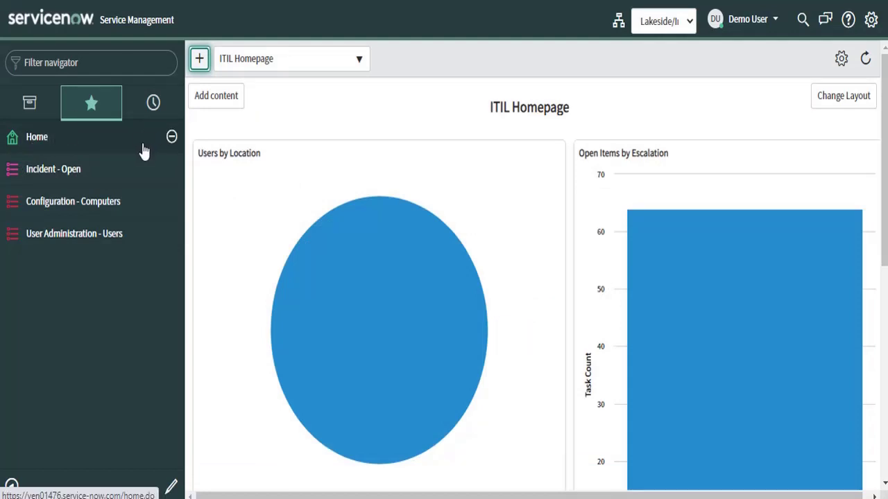
# - Open the Incident - Open list from the ServiceNow navigator favourites
pyautogui.click(52, 172)
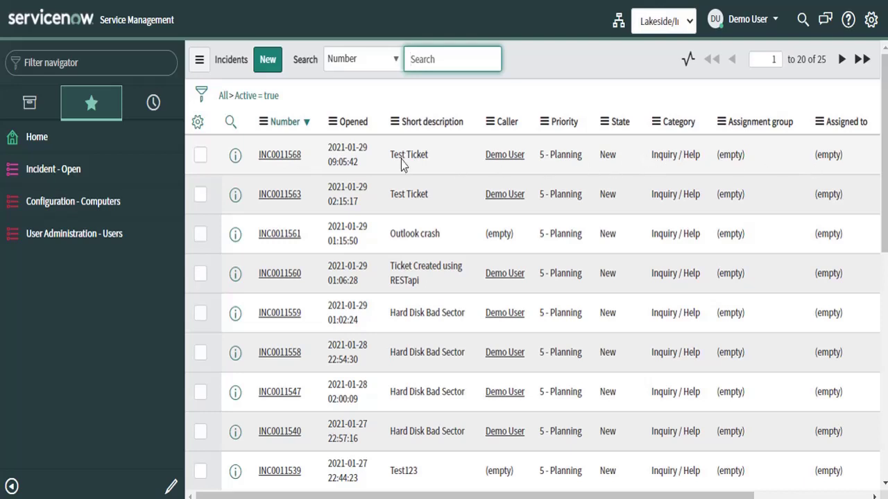
# - Open incident INC0011568 and show its SysTrack Diagnostics tab
pyautogui.click(264, 161)
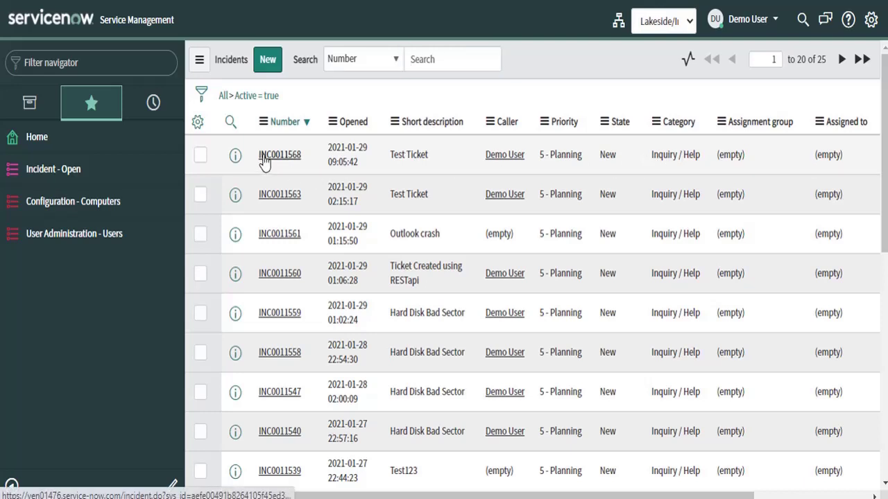
pyautogui.scroll(-3, 253, 309)
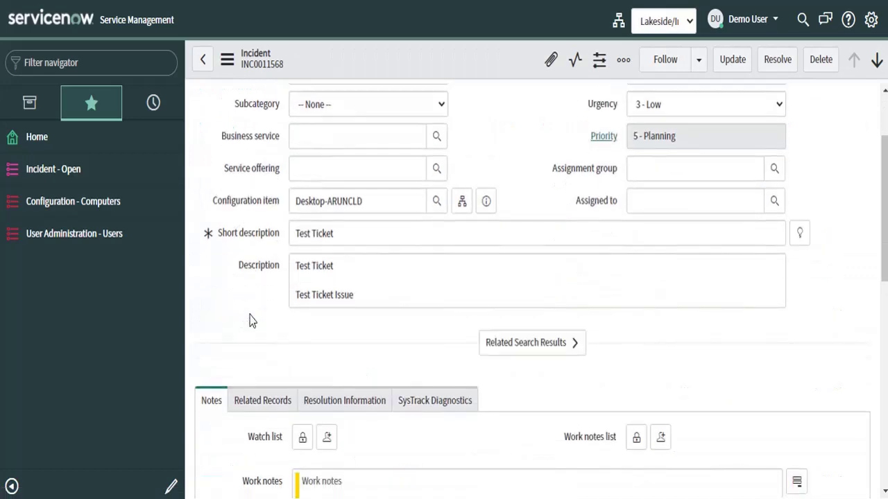
pyautogui.scroll(-5, 252, 319)
pyautogui.click(409, 186)
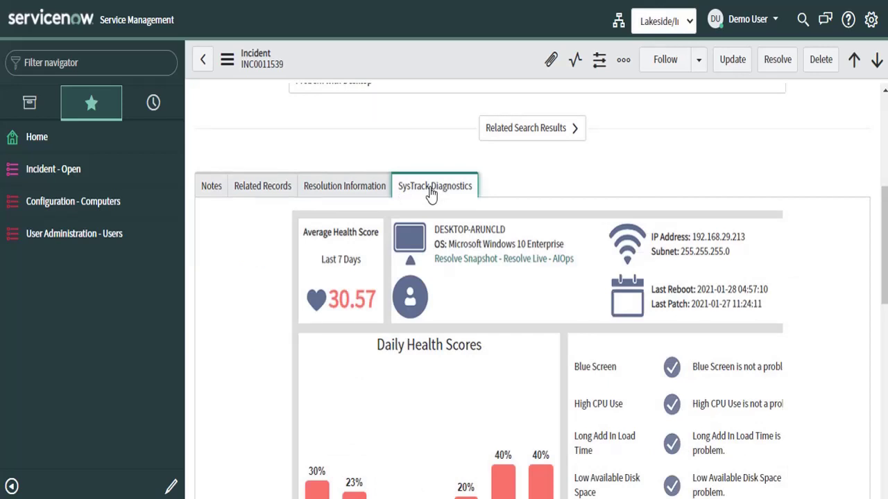
# - Expand the Software Patches and System Drivers change sections in the diagnostics
pyautogui.scroll(-1, 494, 302)
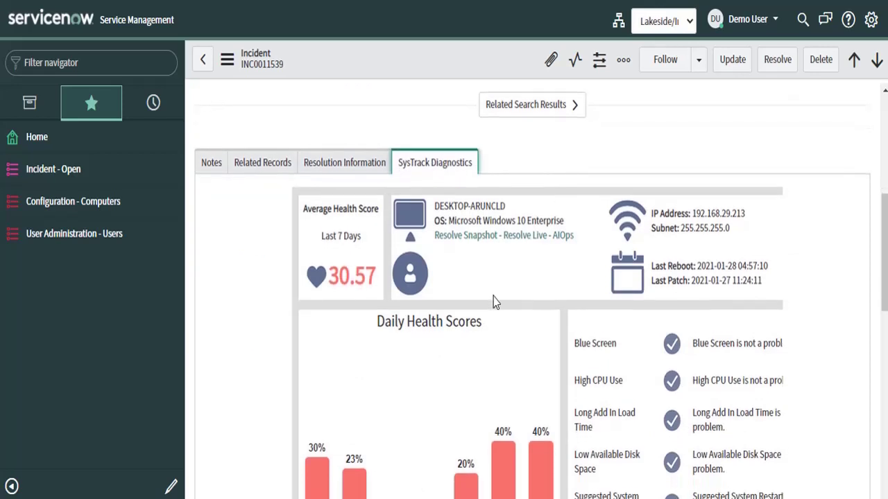
pyautogui.scroll(-1, 494, 301)
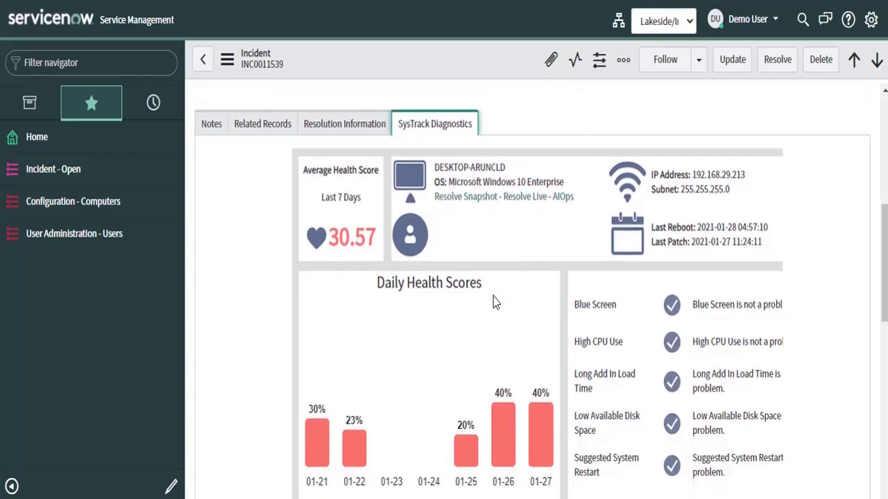
pyautogui.scroll(-1, 494, 302)
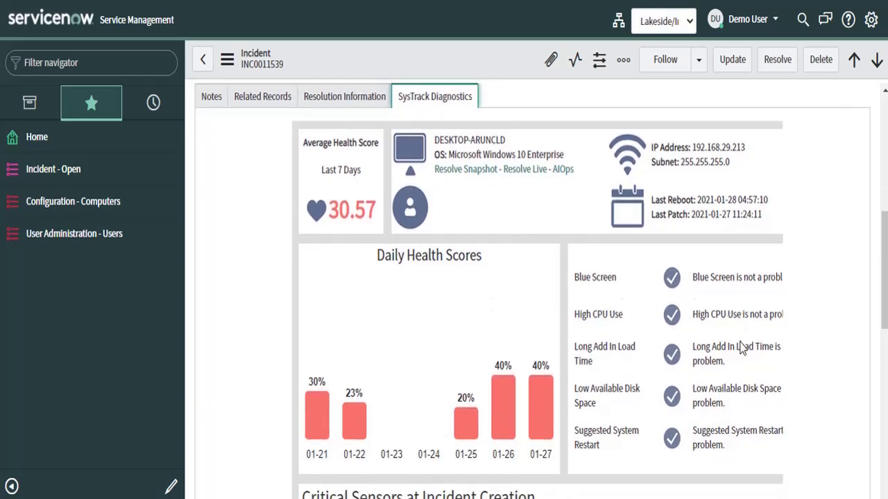
pyautogui.scroll(-3, 742, 424)
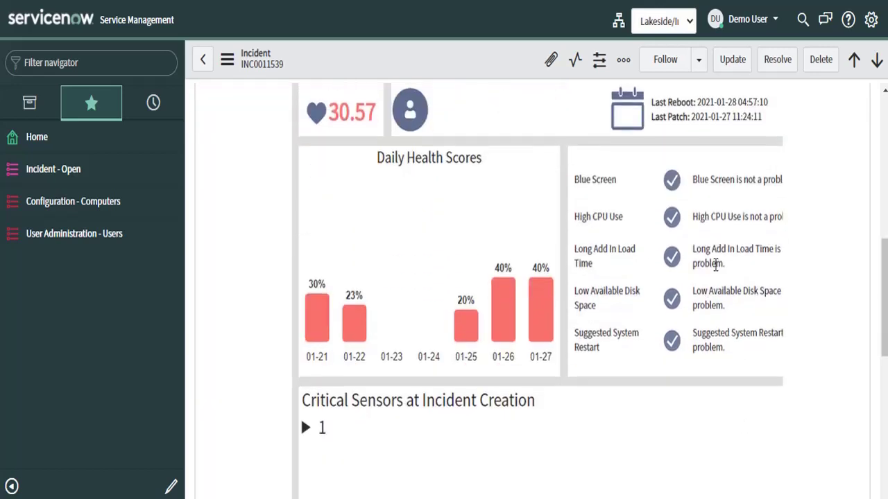
pyautogui.scroll(-8, 712, 396)
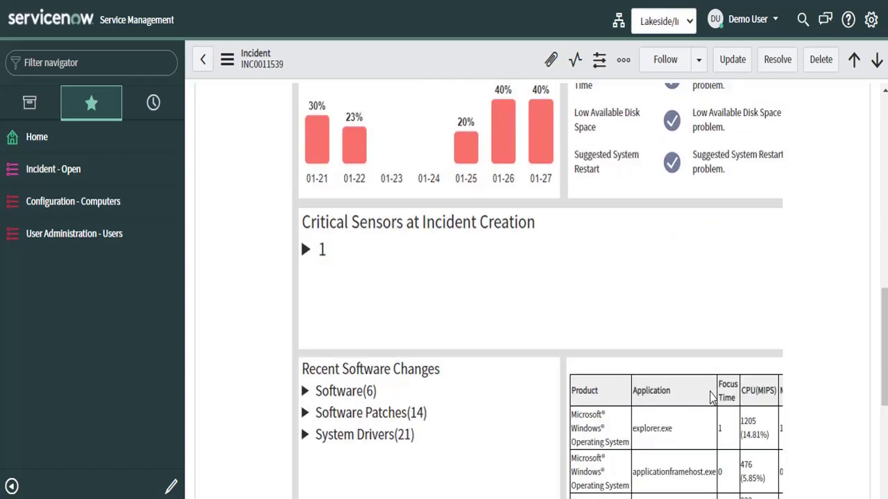
pyautogui.scroll(-1, 711, 397)
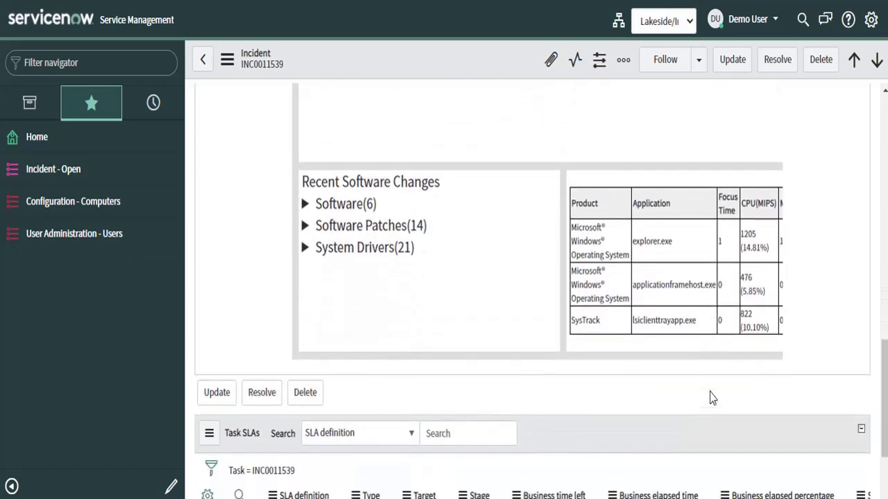
pyautogui.click(305, 227)
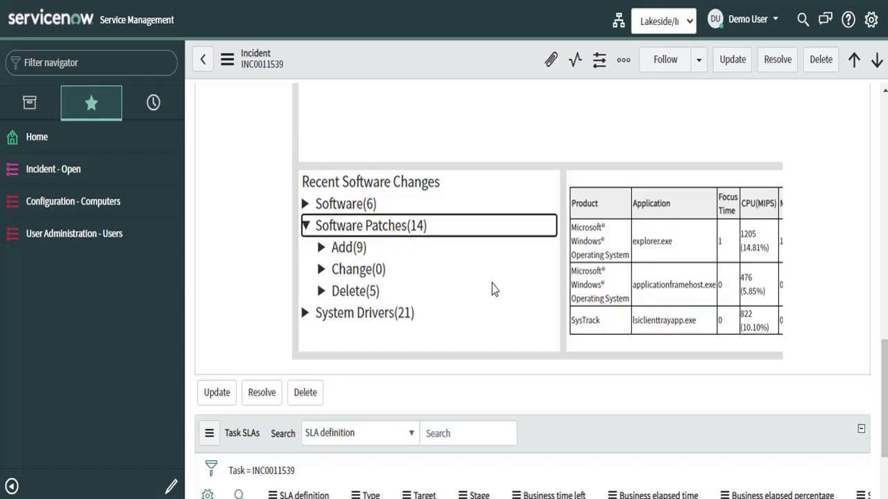
pyautogui.click(305, 314)
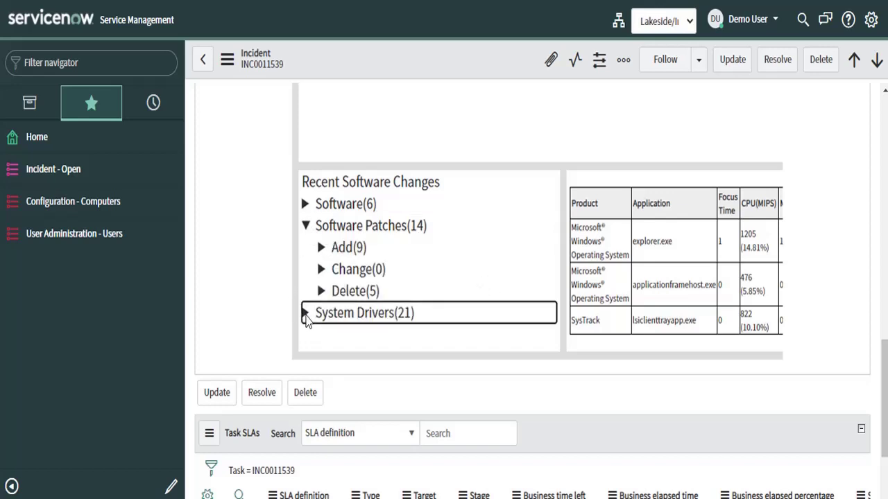
pyautogui.scroll(7, 472, 299)
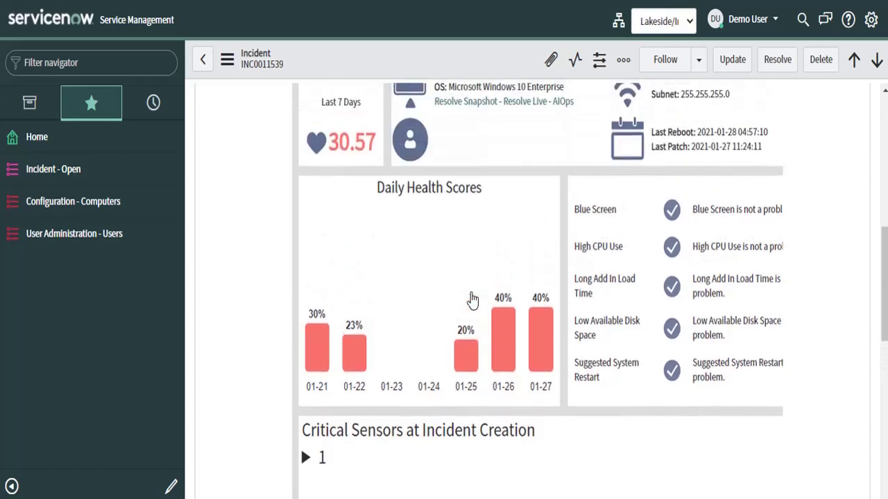
# - Scroll back up to review the incident's state, priority and category fields
pyautogui.scroll(3, 472, 298)
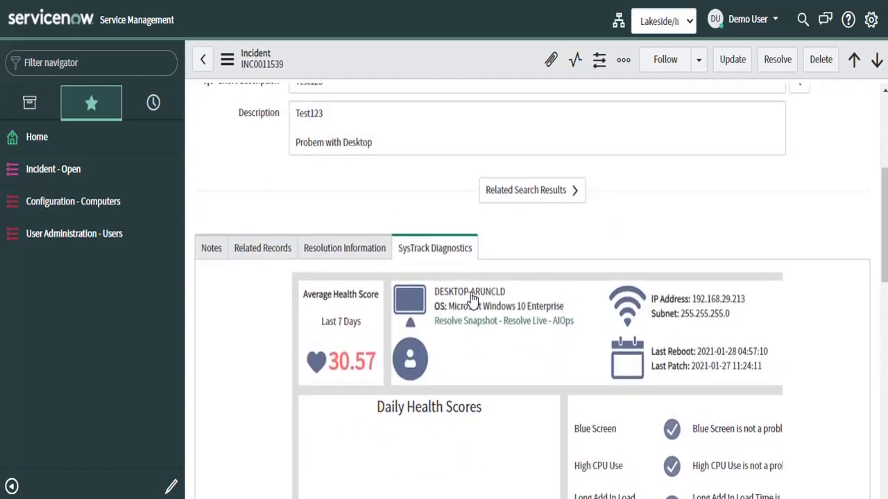
pyautogui.scroll(3, 472, 299)
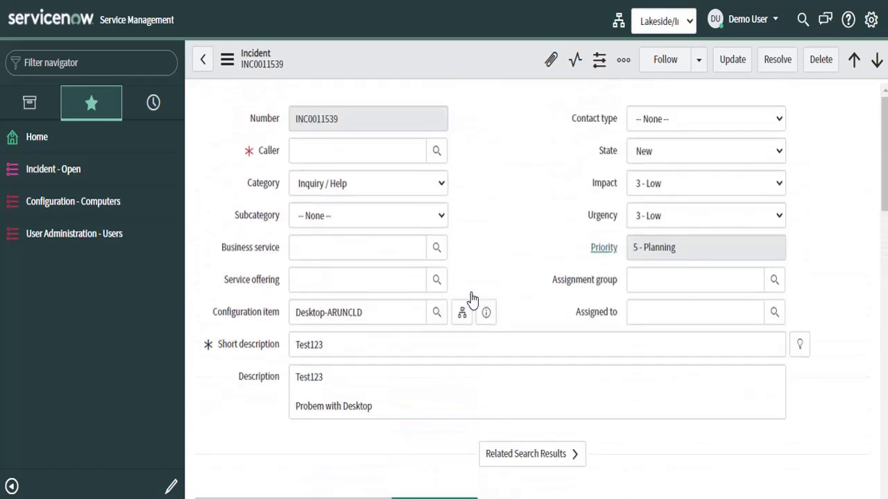